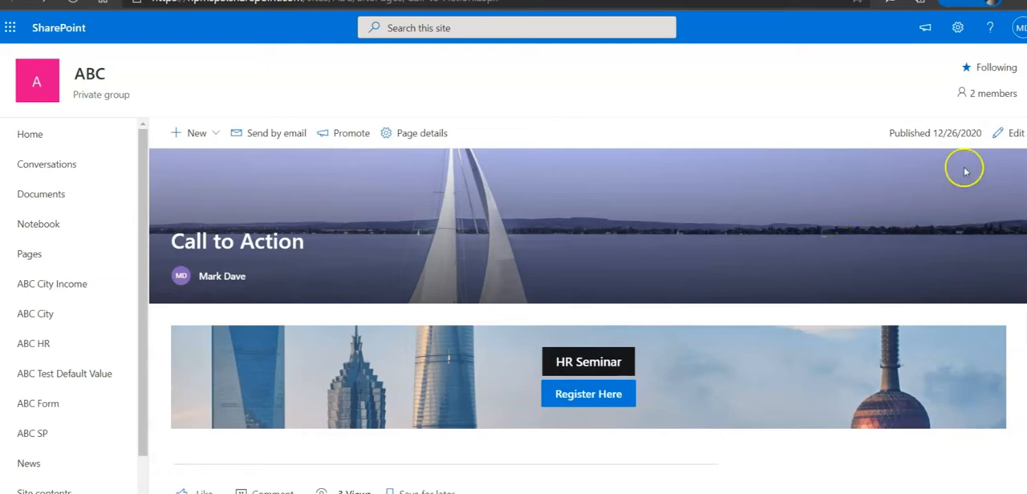
Put the Call to Action page into edit mode and add a Call to action web part below the HR Seminar banner
left_click(1014, 135)
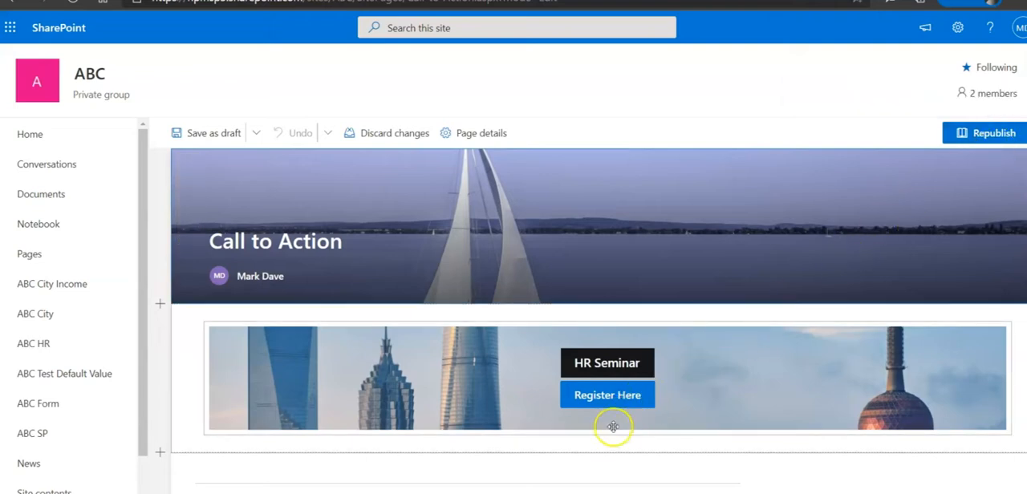
left_click(606, 461)
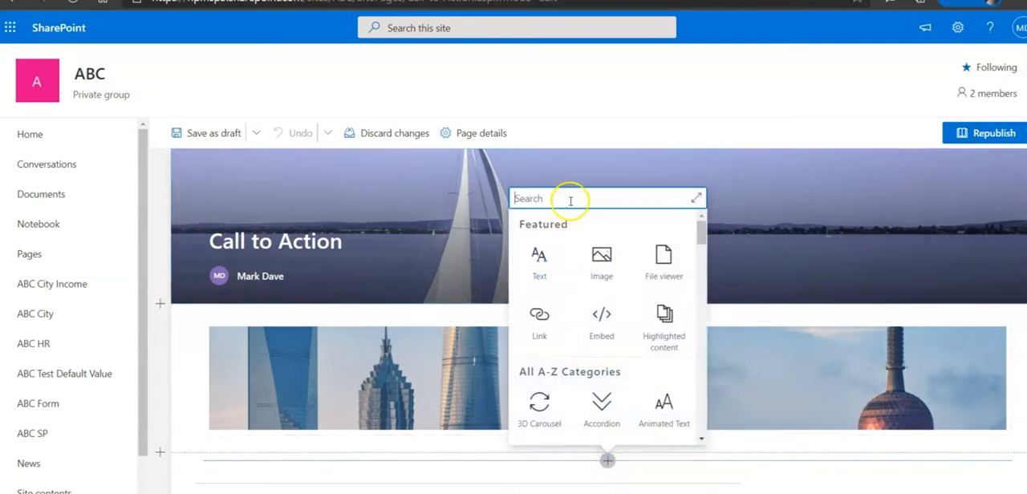
type("call")
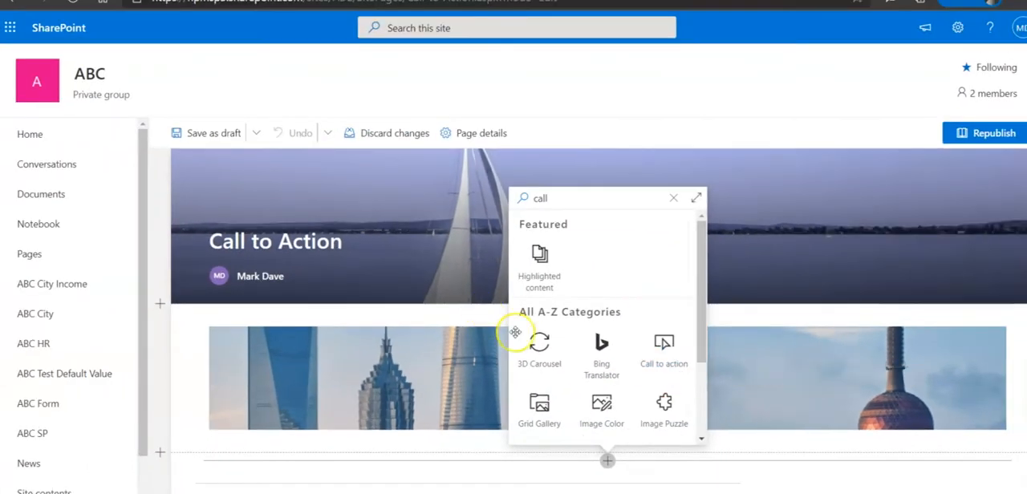
left_click(502, 317)
scroll(664, 339, "down", 3)
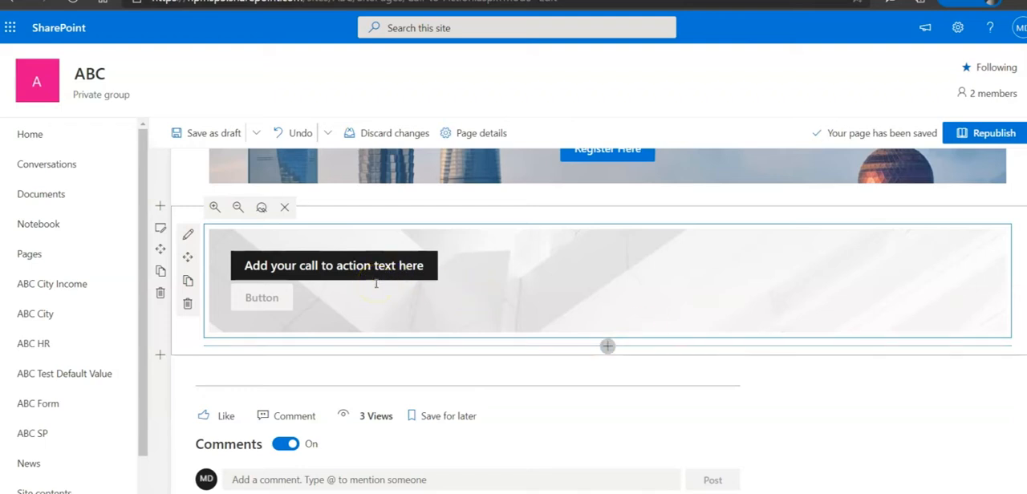
Set the new web part's call to action text to "Take HR Survey"
left_click(264, 263)
left_click(246, 265)
type("Take H")
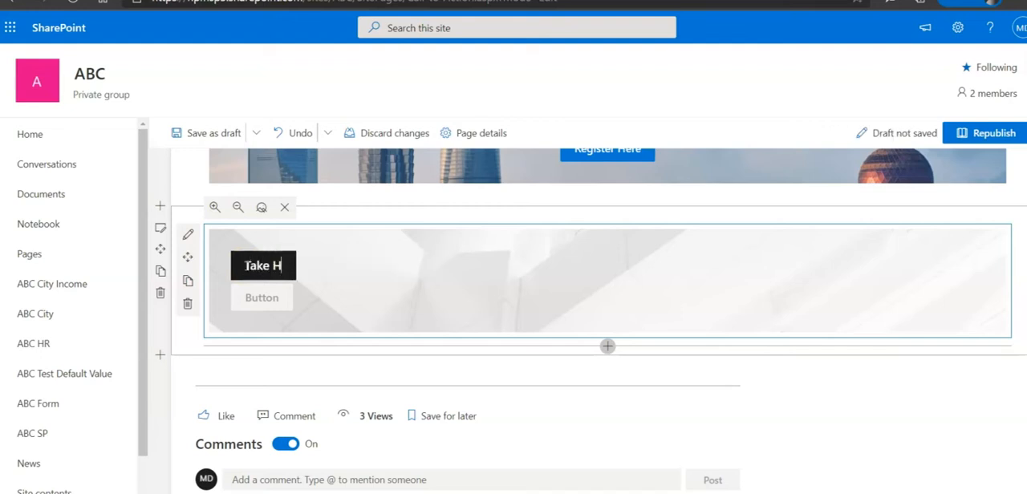
type("R ")
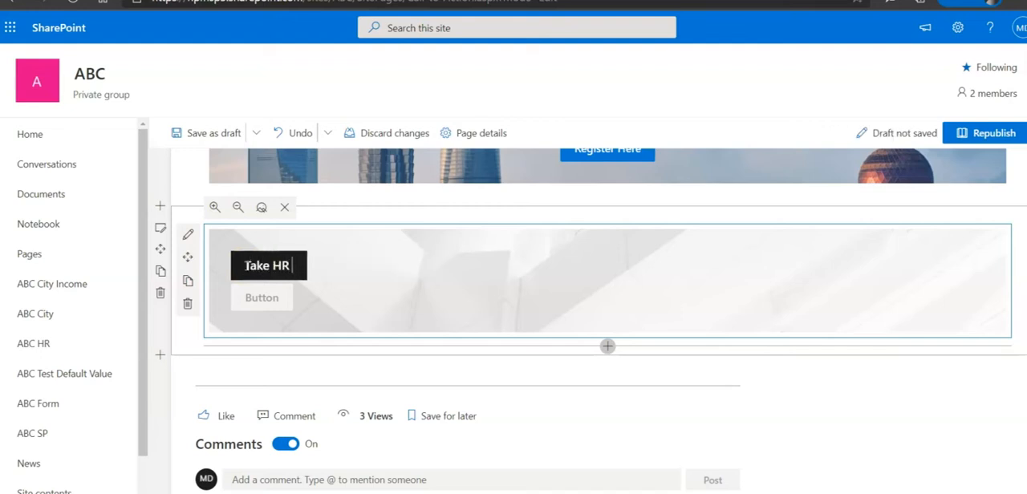
type("Surevy")
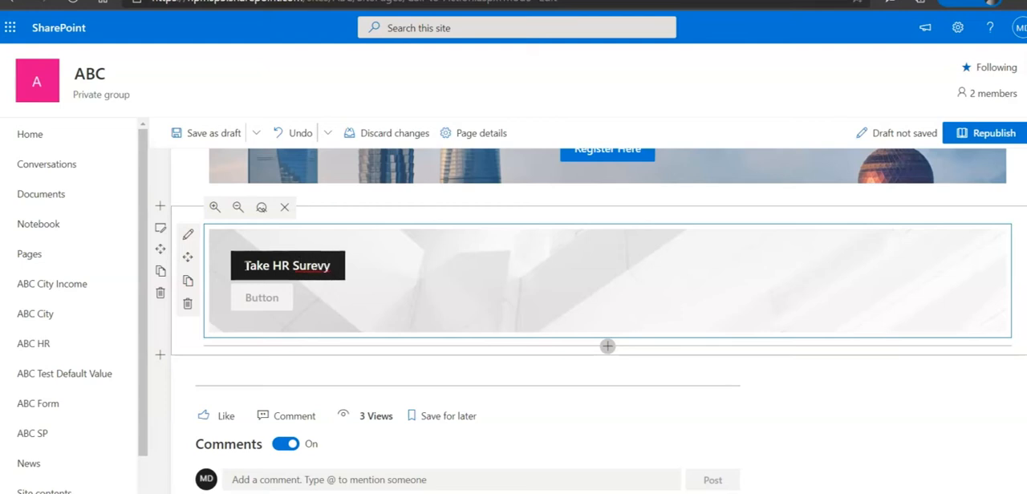
key("BackSpace")
key("BackSpace")
key("BackSpace")
type("ve")
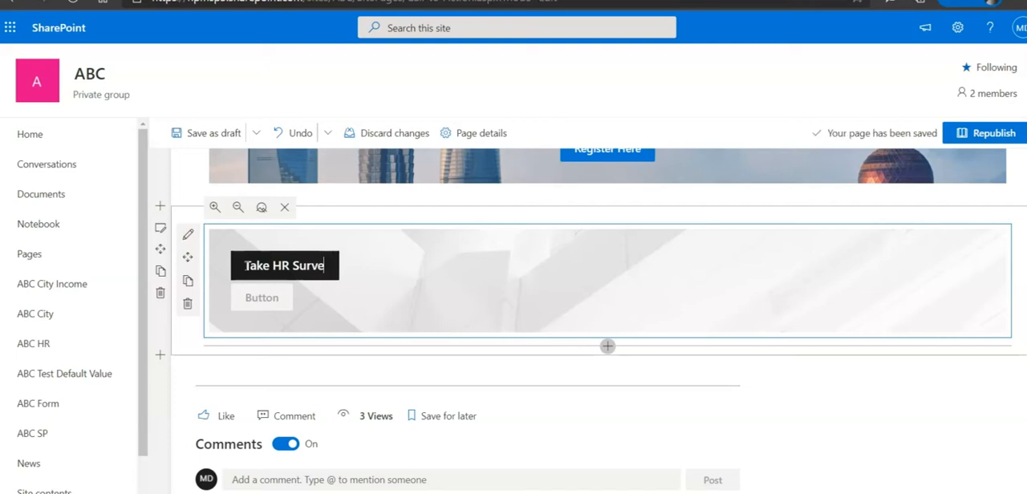
type("y")
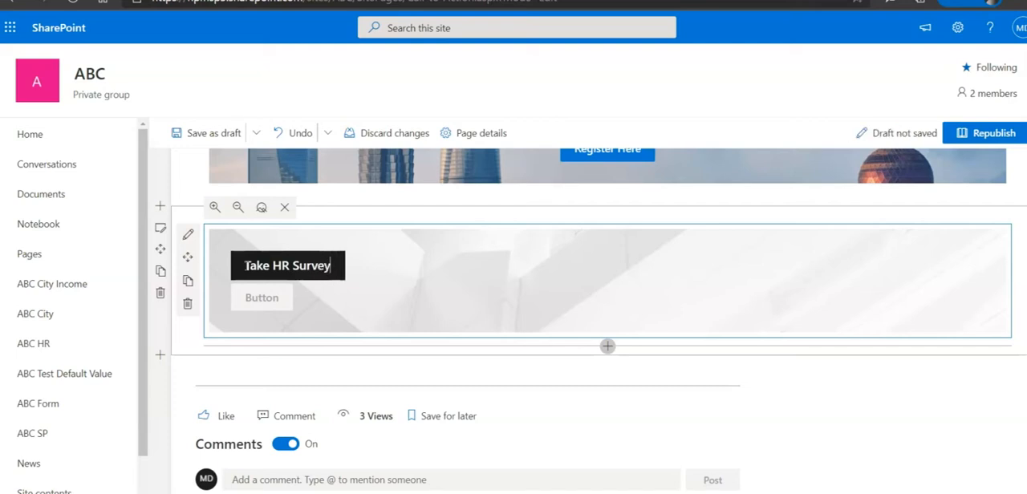
left_click(249, 259)
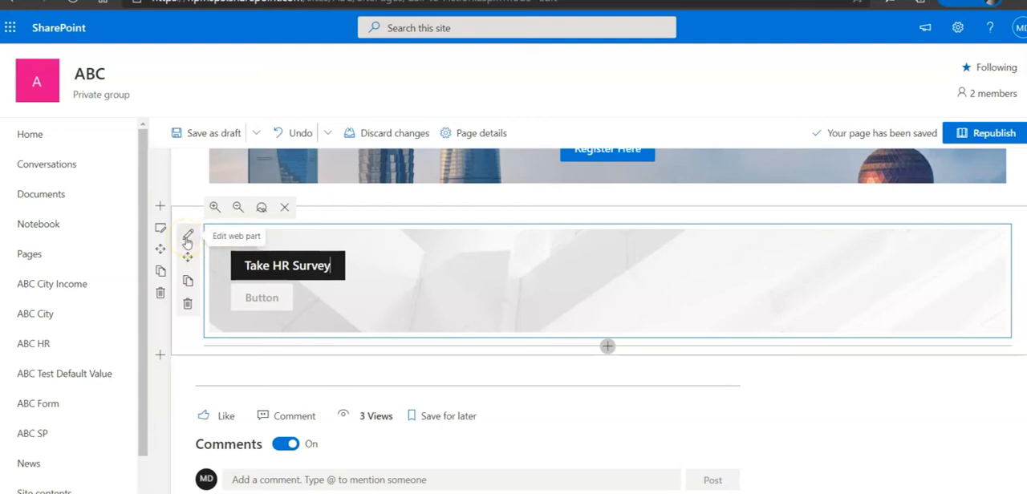
Change the Take HR Survey banner's background to the stock image of blue glass skyscrapers
left_click(187, 237)
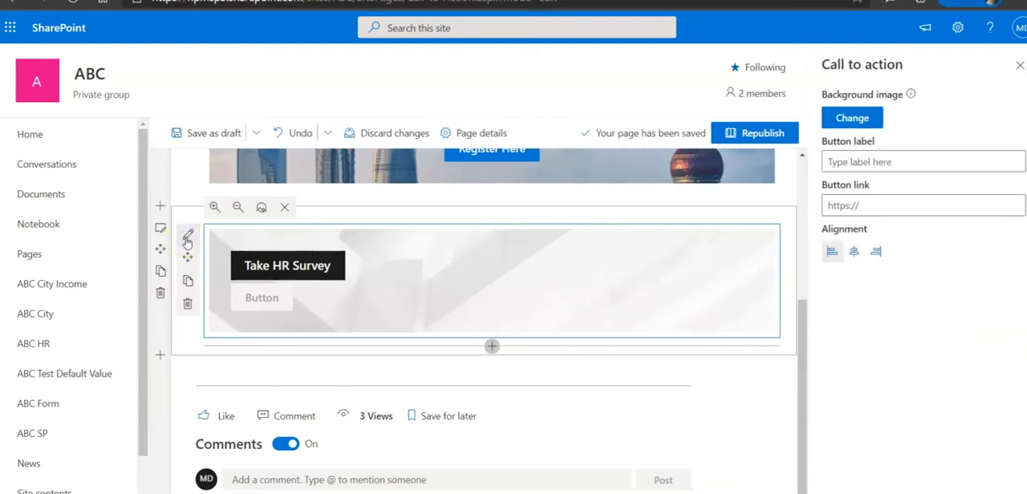
left_click(864, 120)
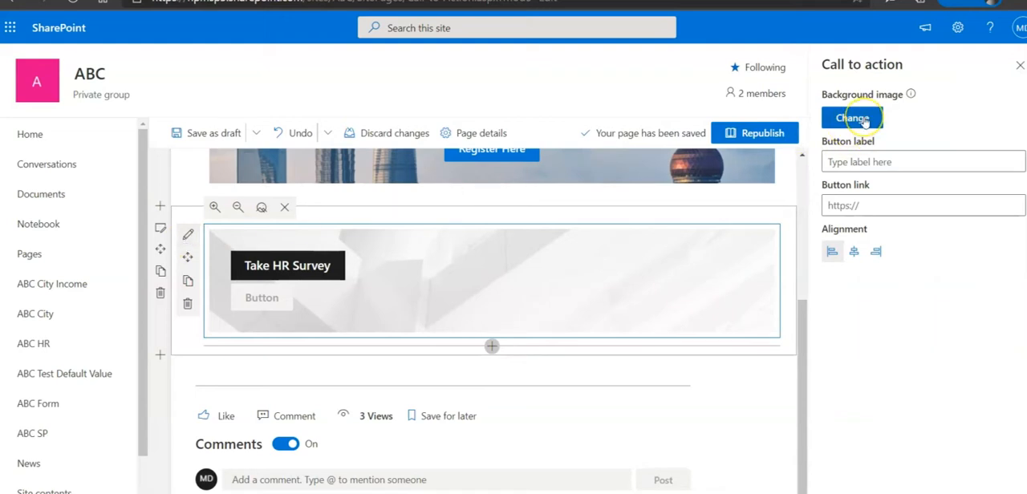
left_click(864, 120)
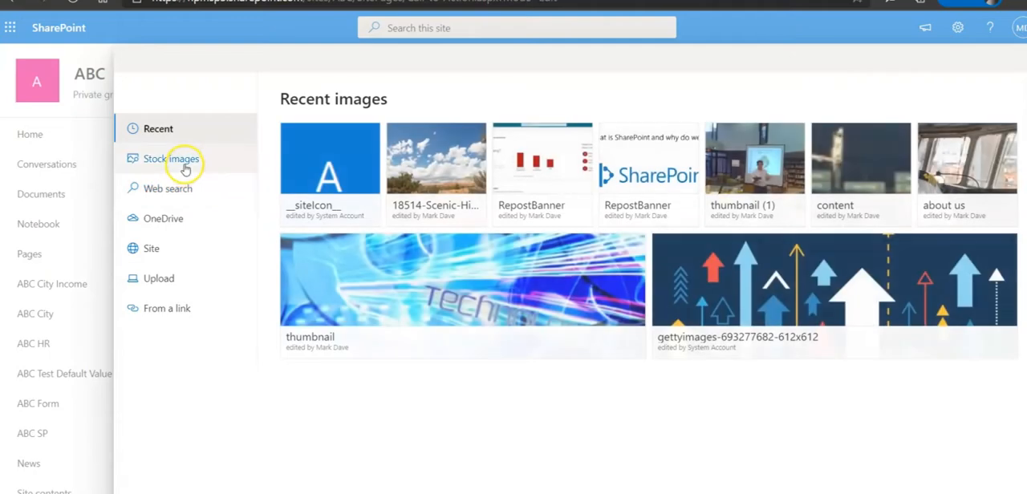
left_click(184, 164)
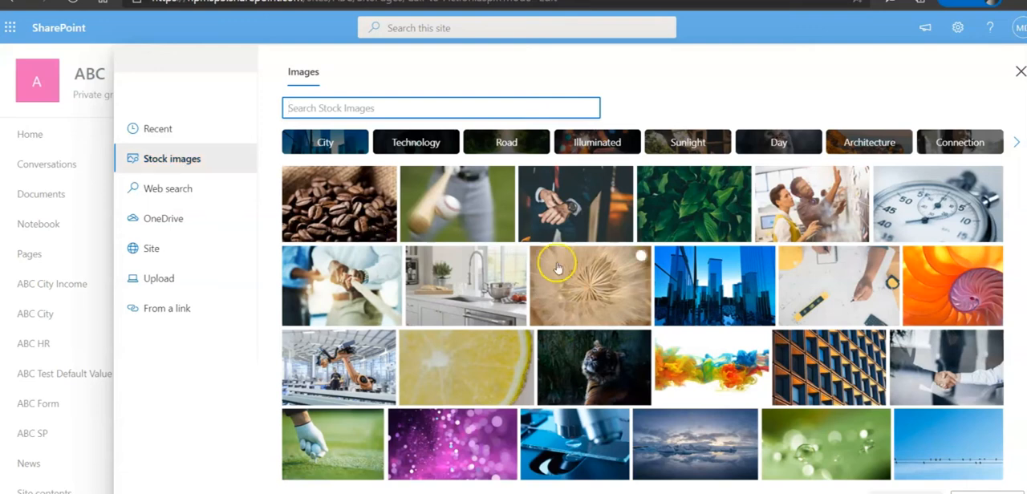
left_click(660, 295)
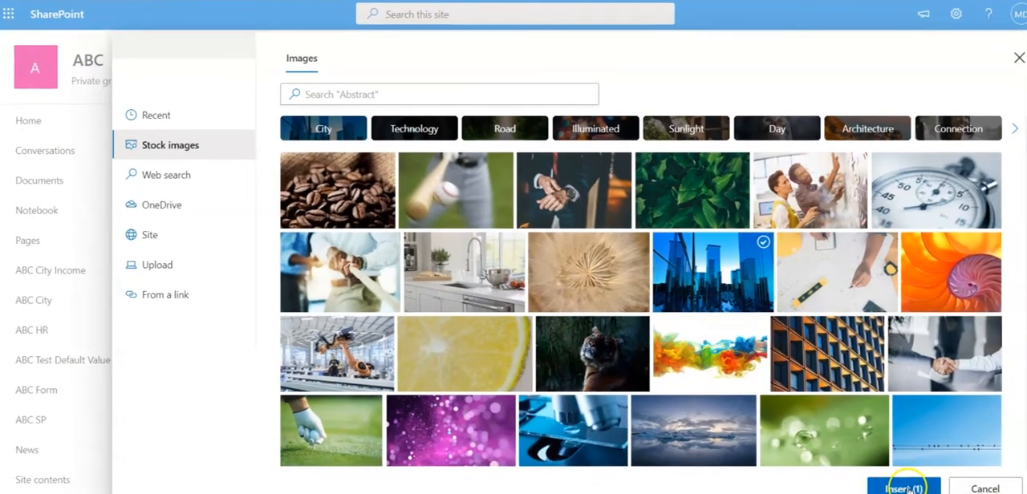
left_click(904, 488)
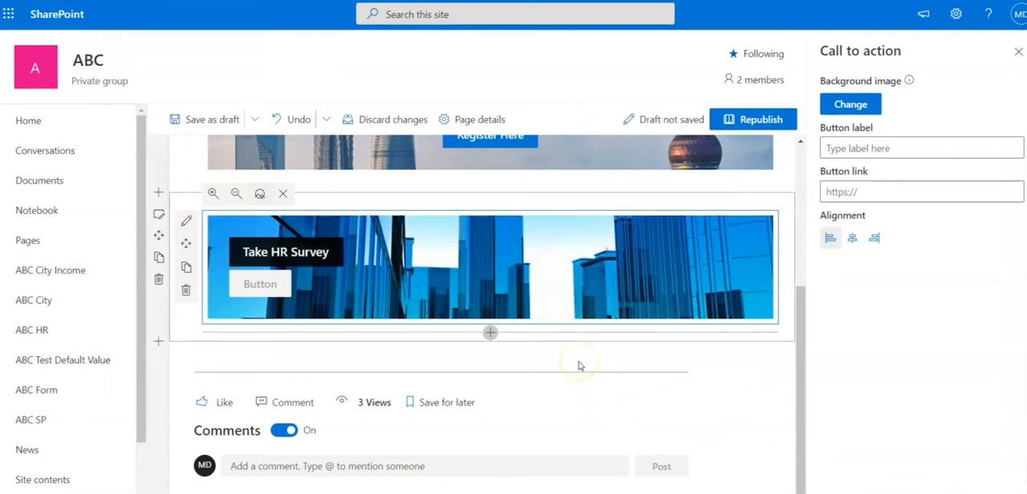
Set the Take HR Survey banner's button label to "Register Here"
left_click(271, 288)
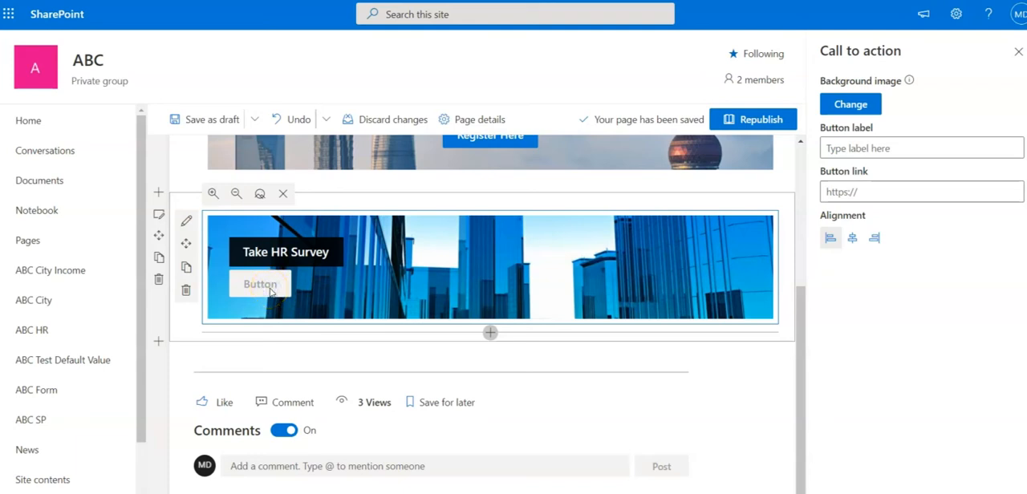
left_click(921, 150)
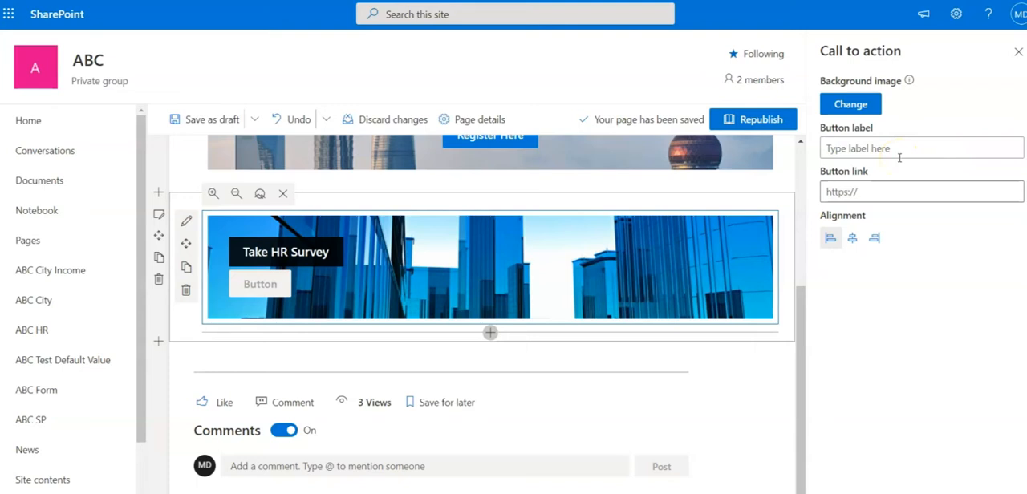
left_click(917, 146)
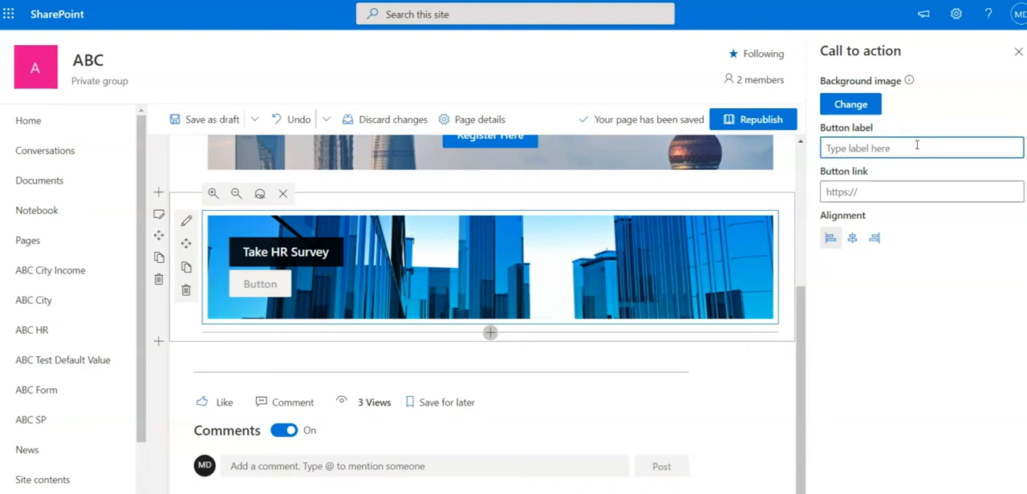
type("Re")
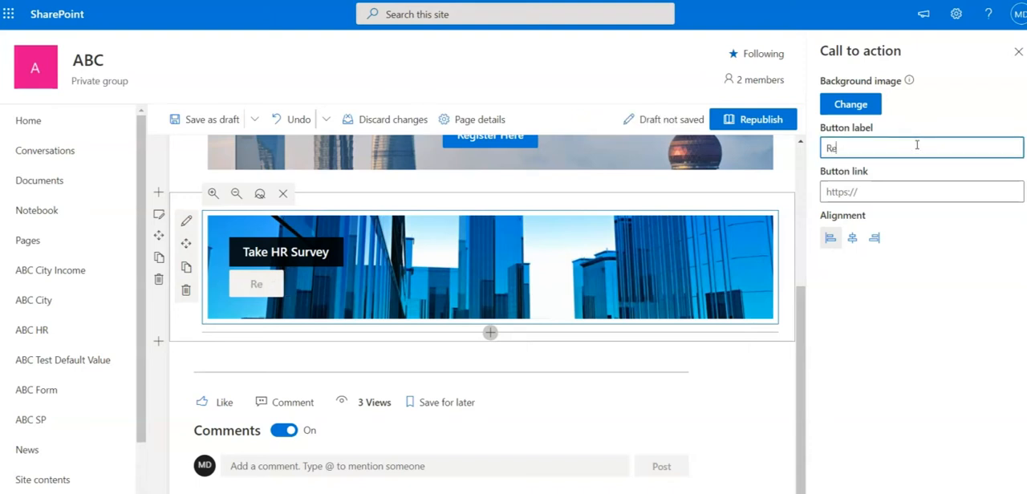
type("gsie")
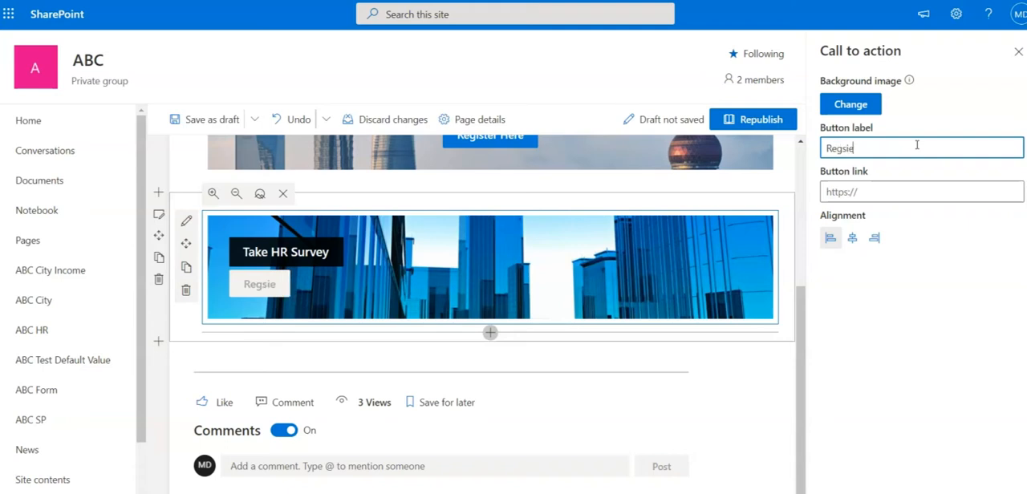
key("BackSpace")
key("BackSpace")
type("ister Here")
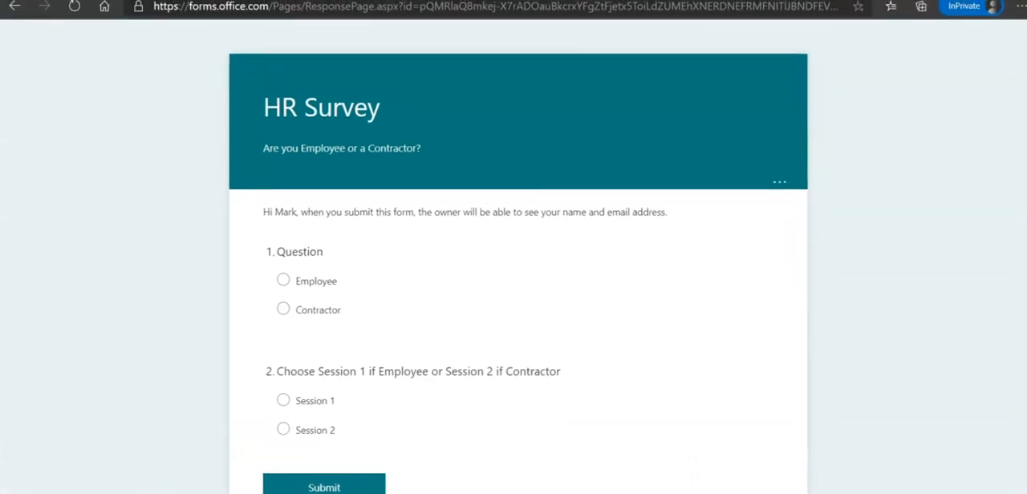
Copy the HR Survey form's web address and paste it as the button link of the Take HR Survey banner
left_click(690, 9)
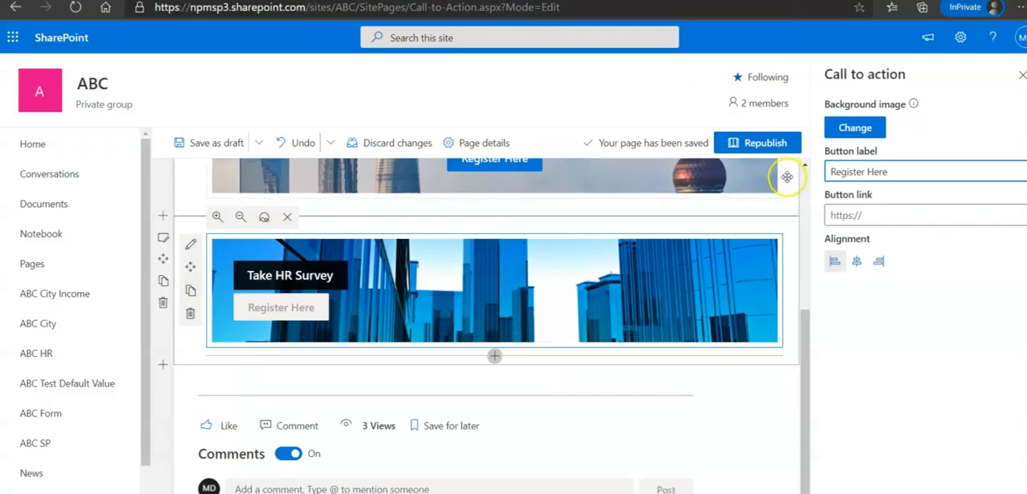
left_click(868, 216)
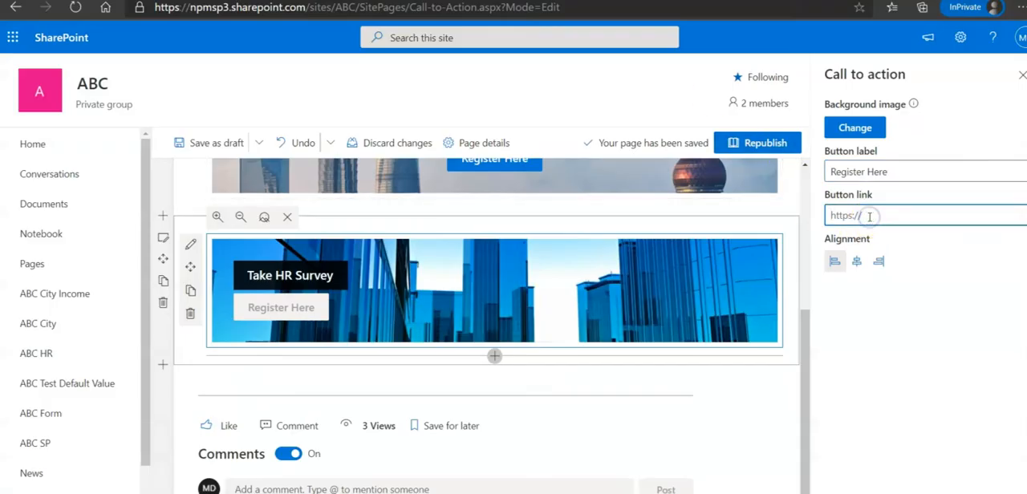
key("ctrl+v")
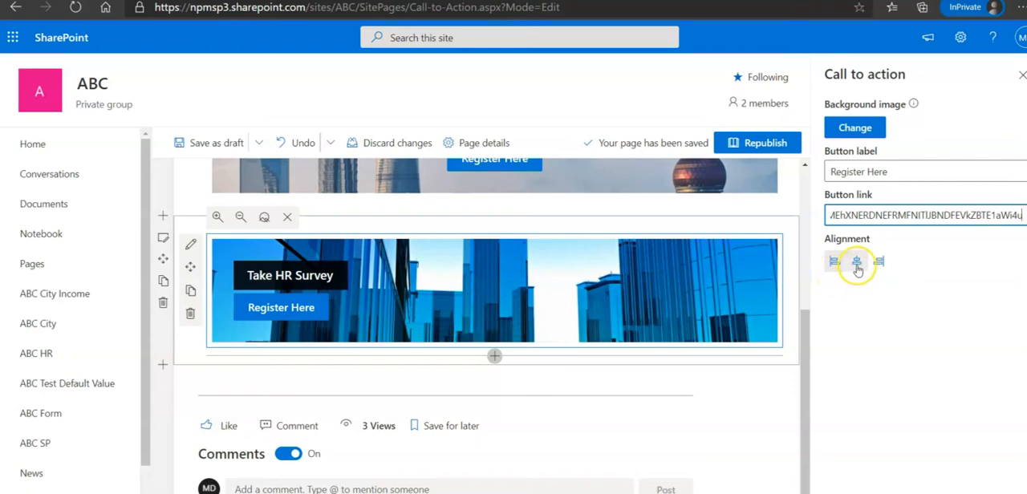
Center-align the Take HR Survey banner's text and button, and republish the page
left_click(857, 263)
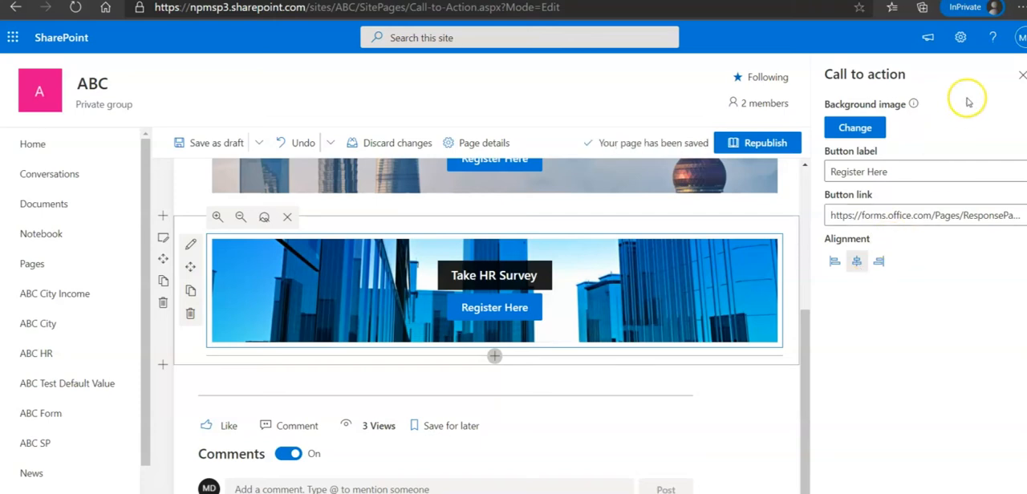
left_click(1022, 76)
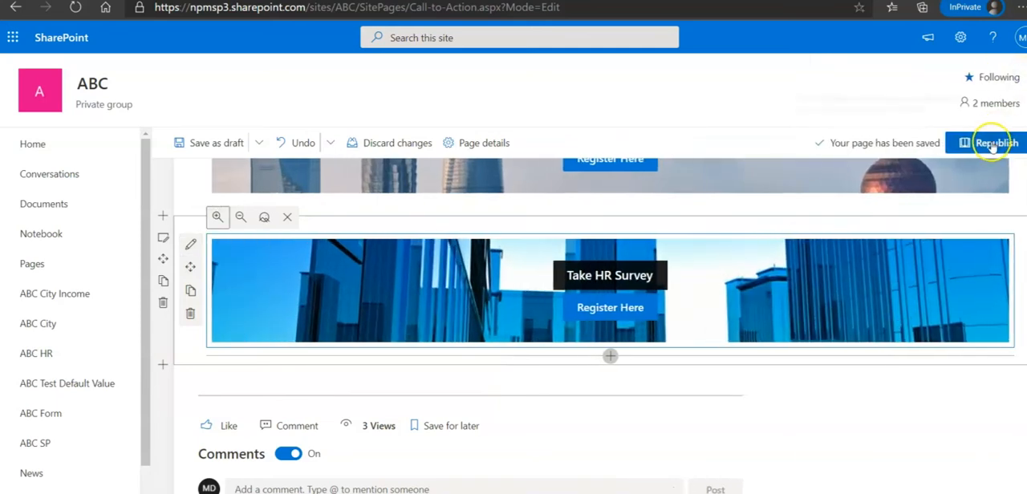
left_click(992, 145)
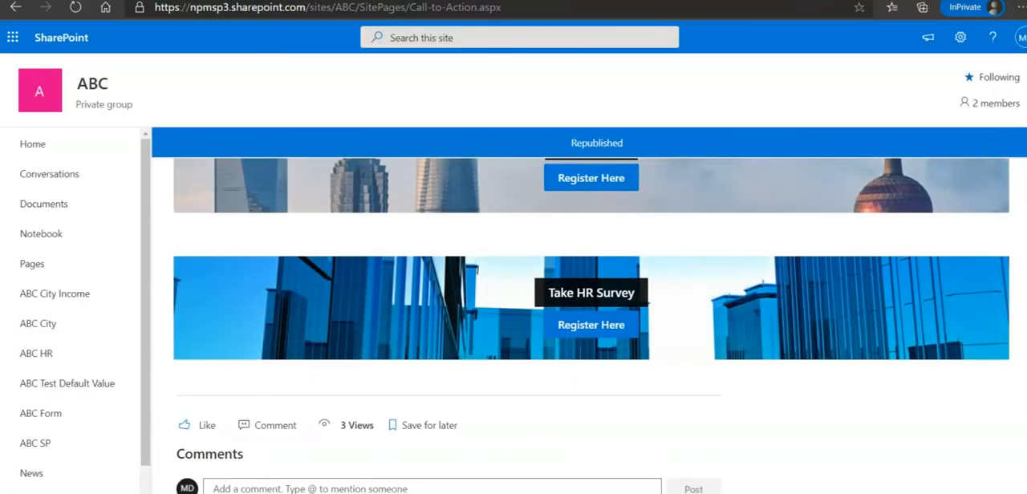
Test the Register Here button under Take HR Survey on the published page, and return to the SharePoint page
left_click(612, 330)
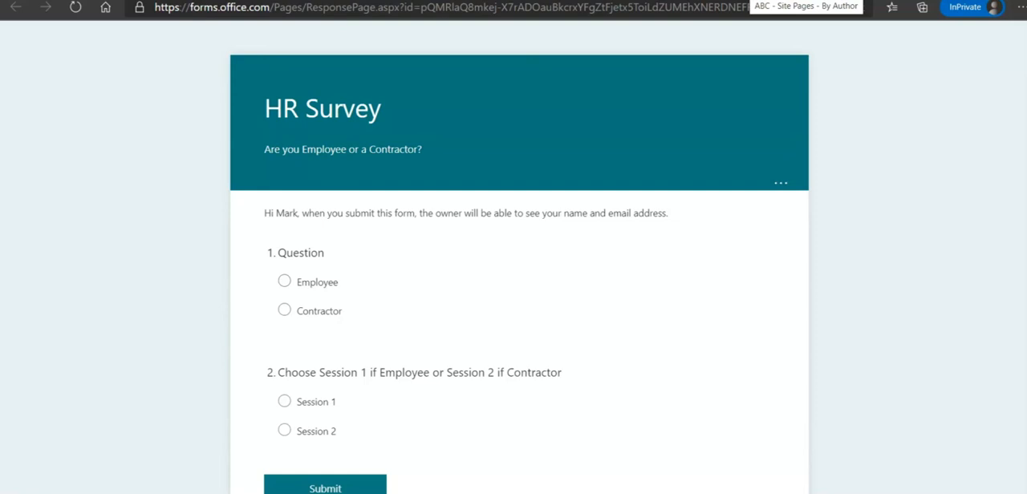
left_click(749, 0)
left_click(685, 0)
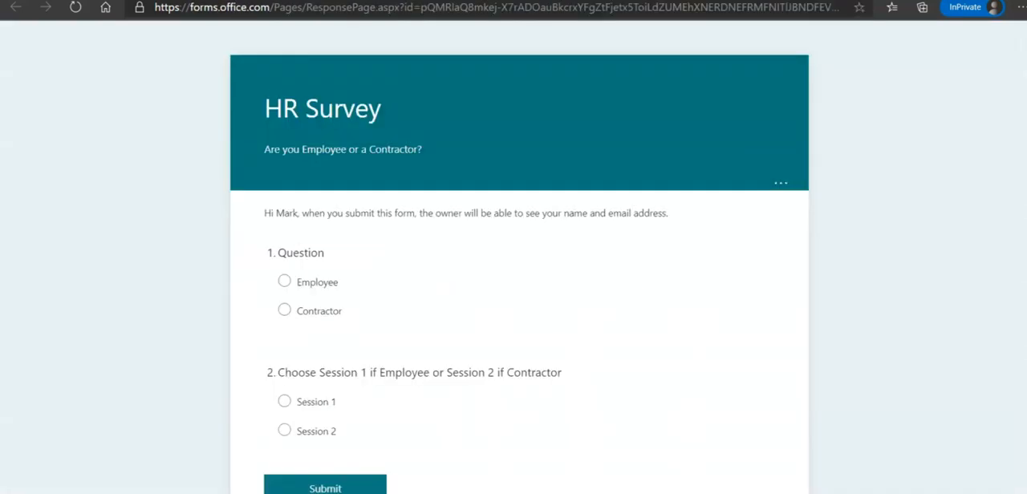
left_click(625, 0)
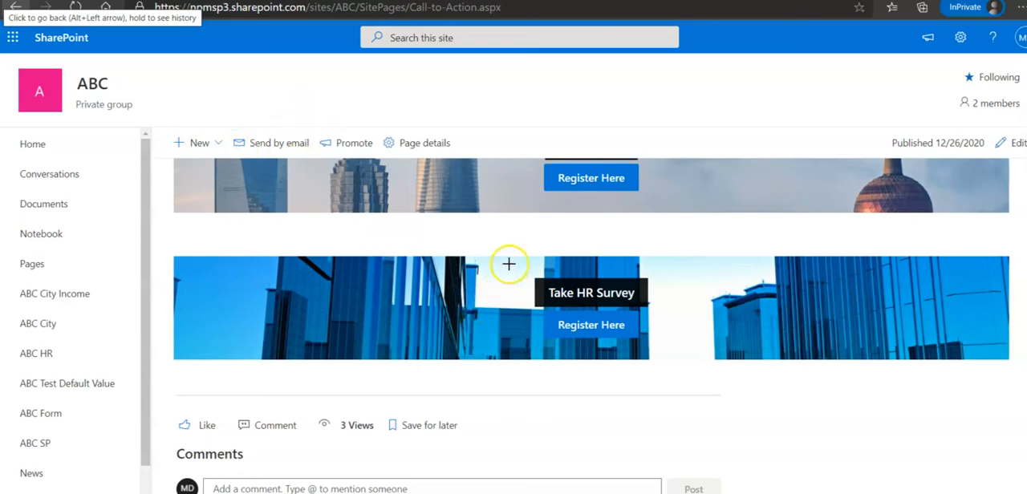
mouse_move(509, 264)
left_mouse_down()
mouse_move(638, 309)
mouse_move(680, 312)
left_mouse_up()
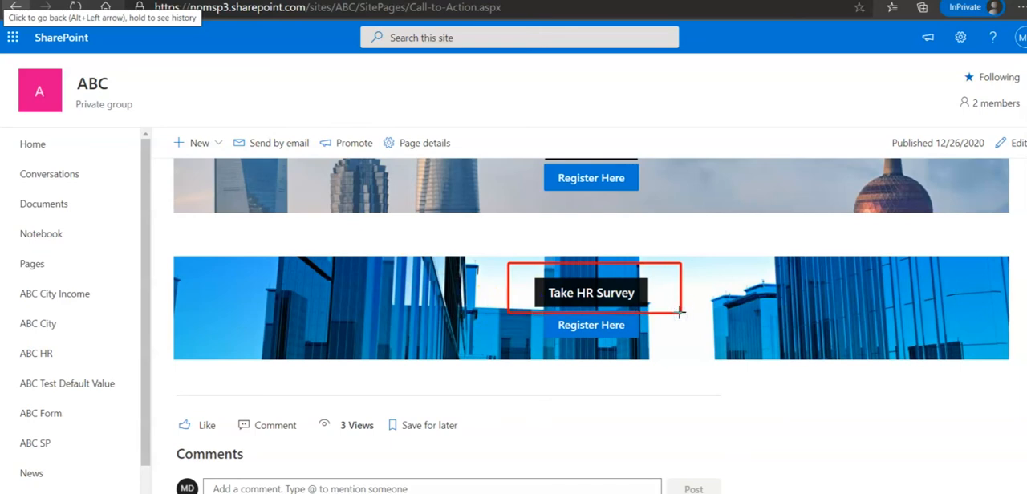
key("Escape")
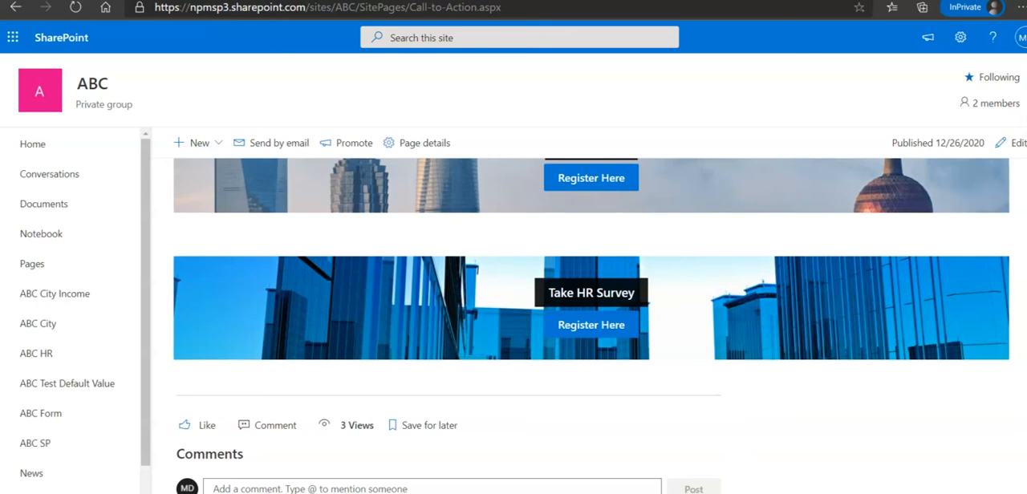